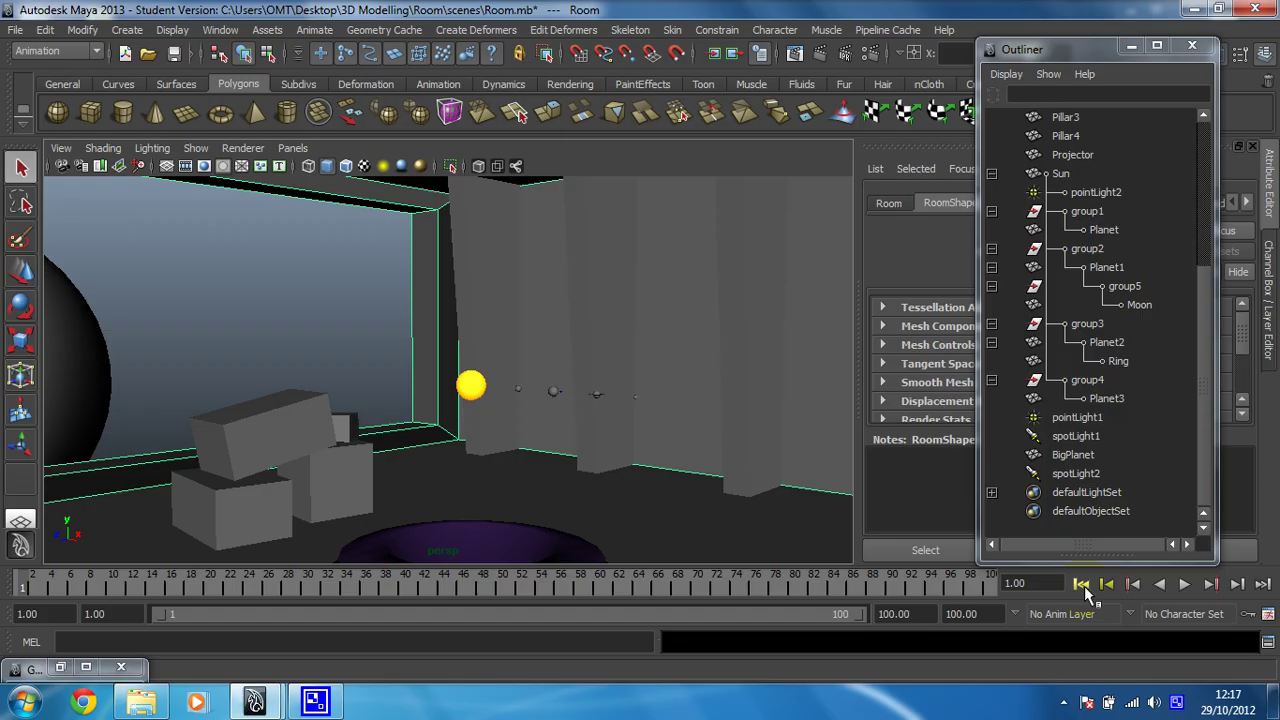
Play the animation, check the planets orbiting the sun from several angles, and stop playback.
{"action": "left_click", "coordinate": [1184, 585]}
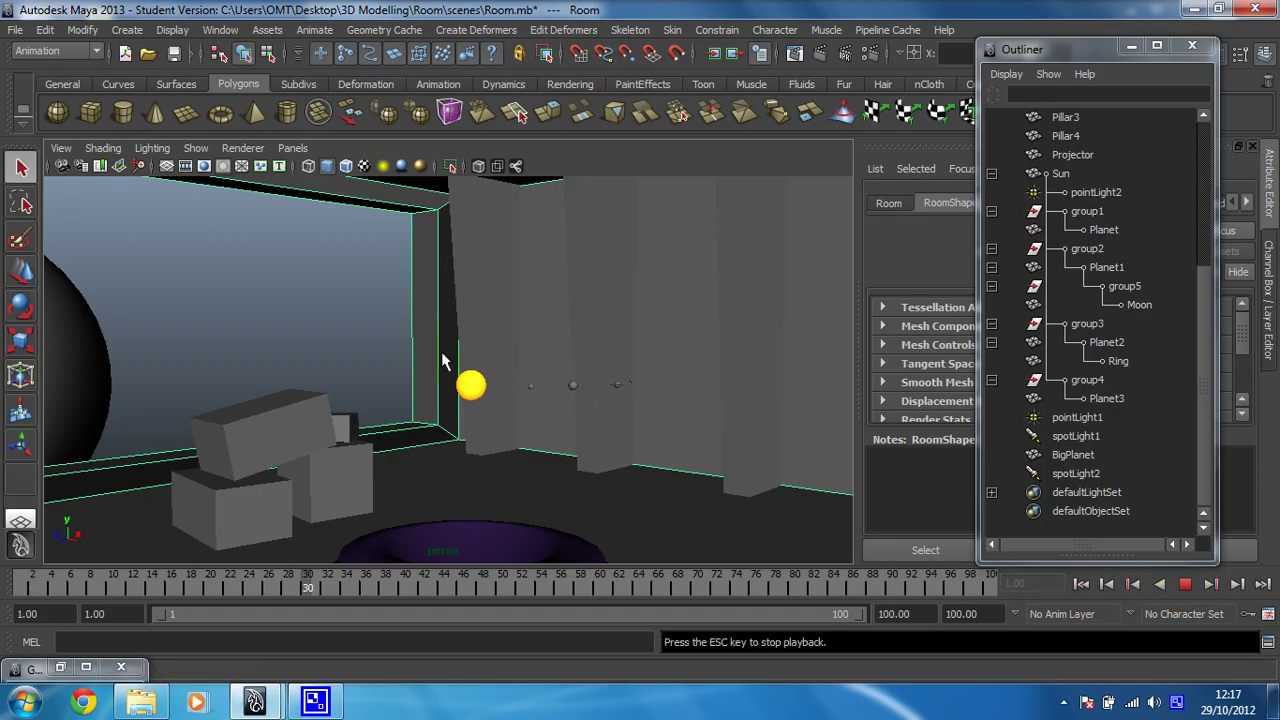
{"action": "right_click_drag", "start_coordinate": [472, 410], "coordinate": [502, 478], "text": "alt"}
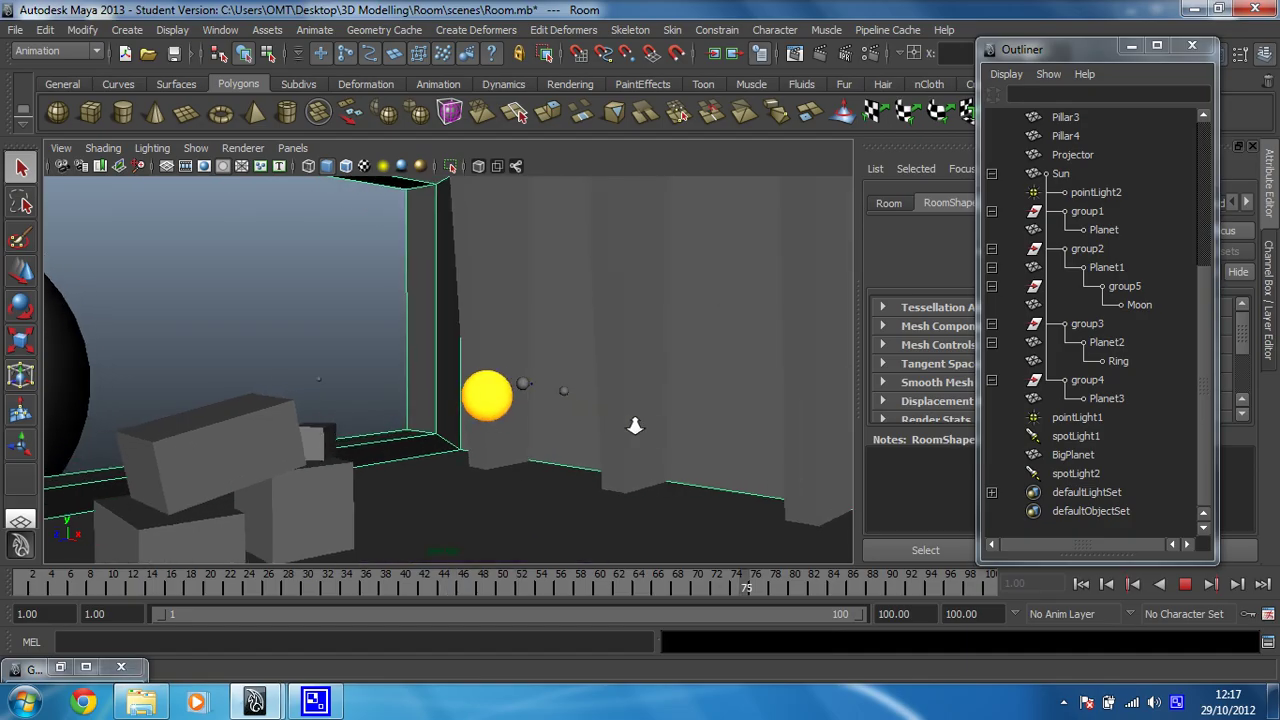
{"action": "left_click_drag", "start_coordinate": [466, 451], "coordinate": [503, 491], "text": "alt"}
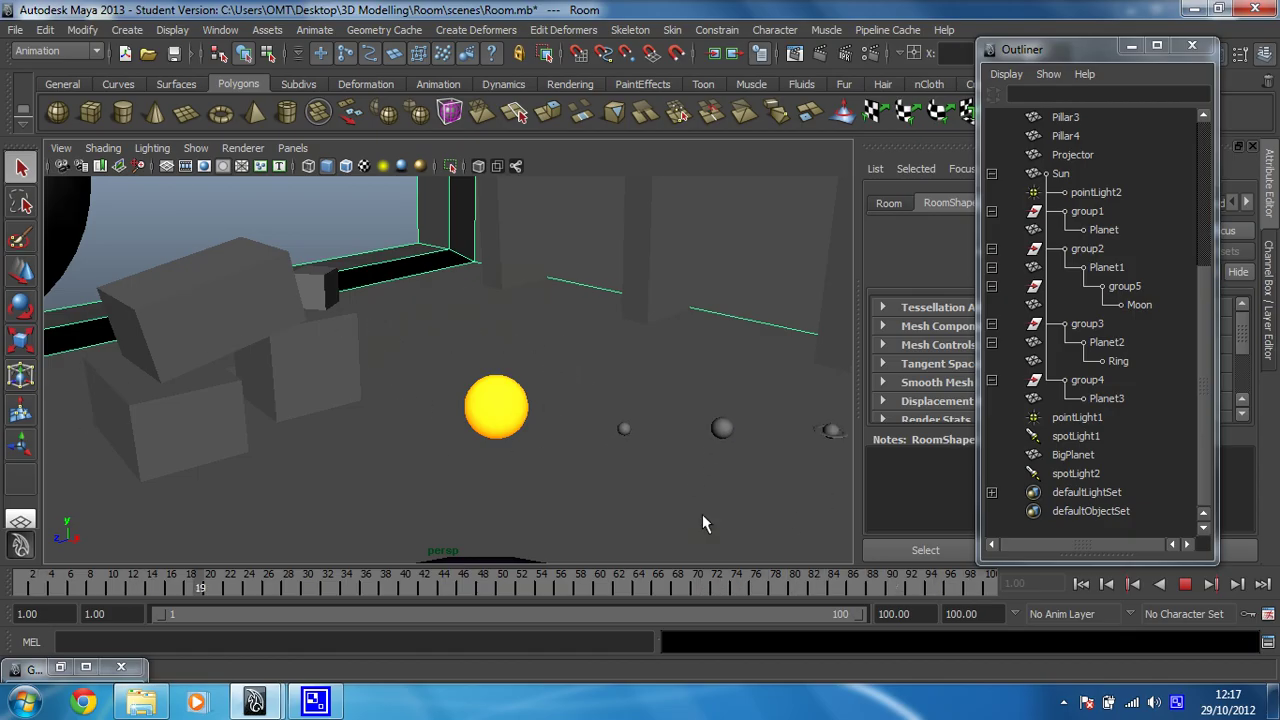
{"action": "left_click_drag", "start_coordinate": [610, 474], "coordinate": [457, 443], "text": "alt"}
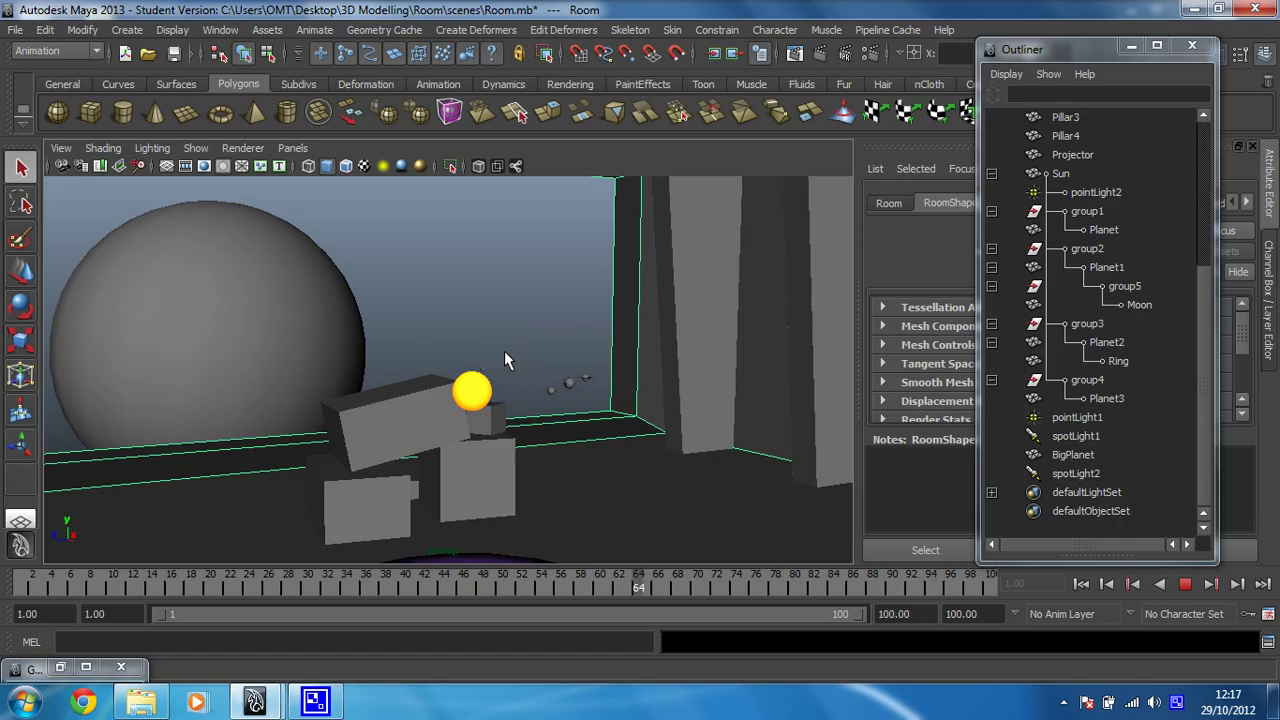
{"action": "left_click", "coordinate": [1185, 584]}
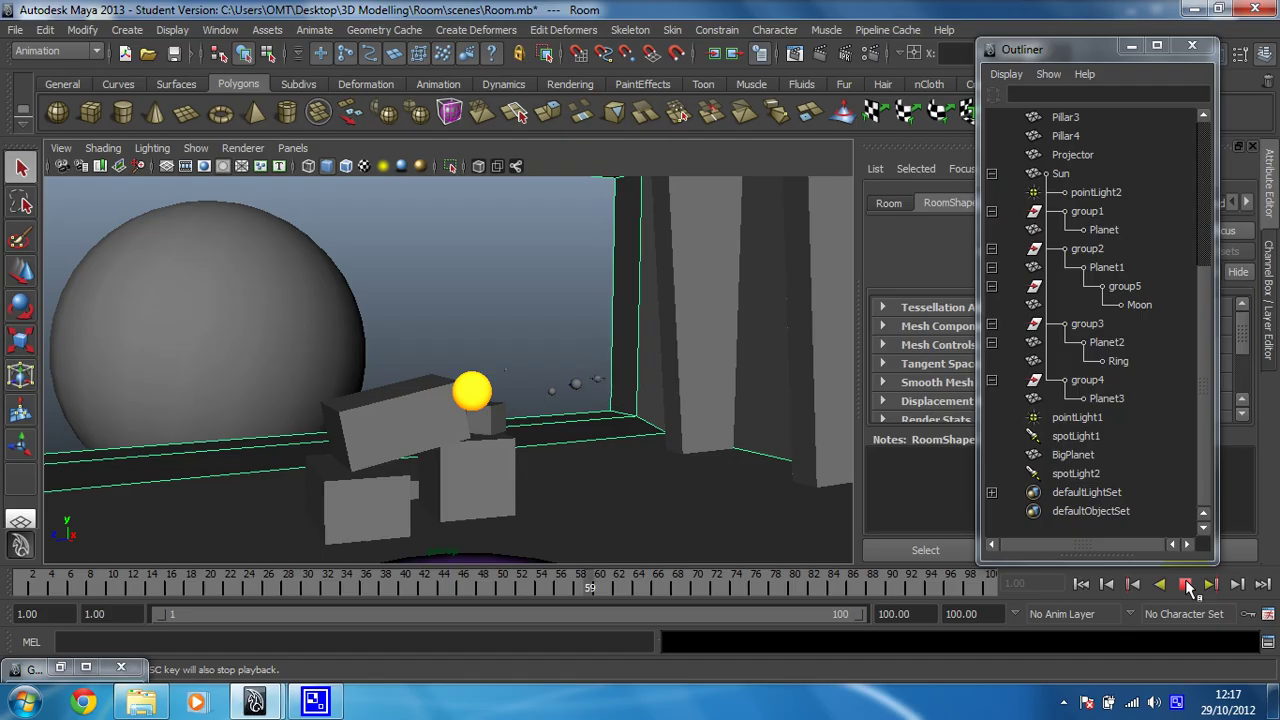
{"action": "left_click", "coordinate": [1186, 585]}
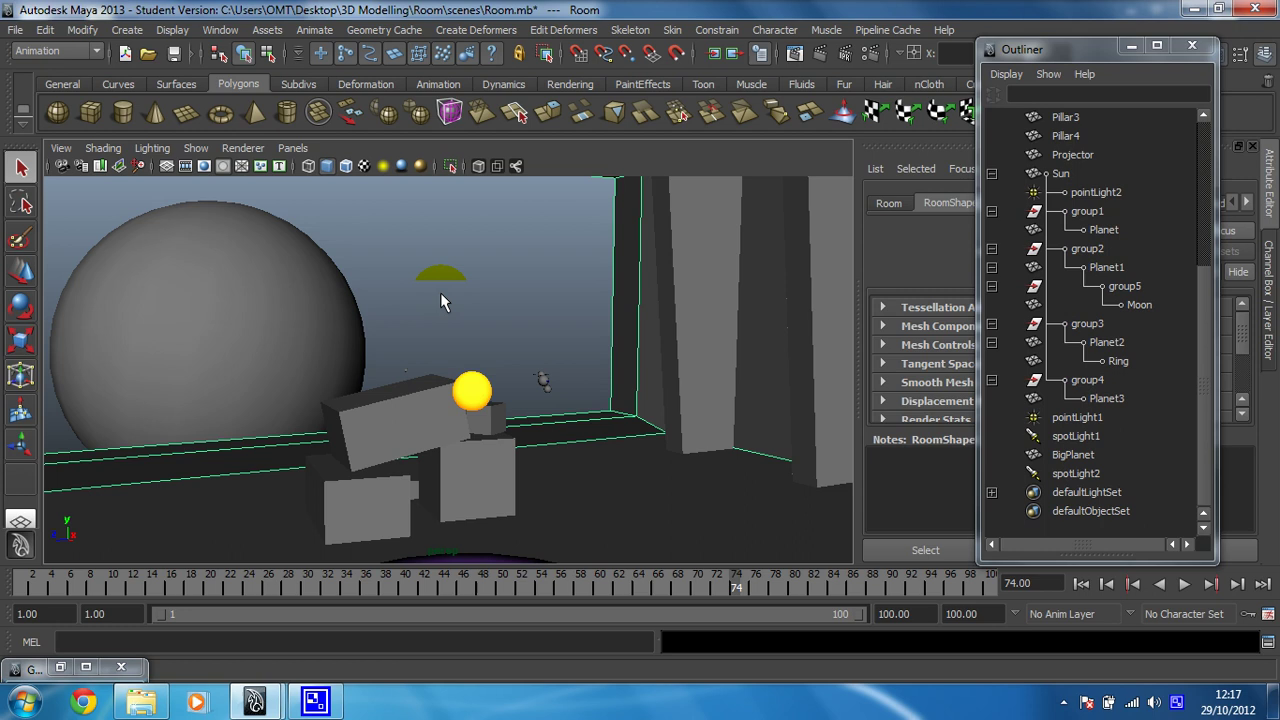
Display the perspective view with textures and the scene's own lights.
{"action": "left_click_drag", "start_coordinate": [440, 300], "coordinate": [539, 283]}
{"action": "key", "text": "6"}
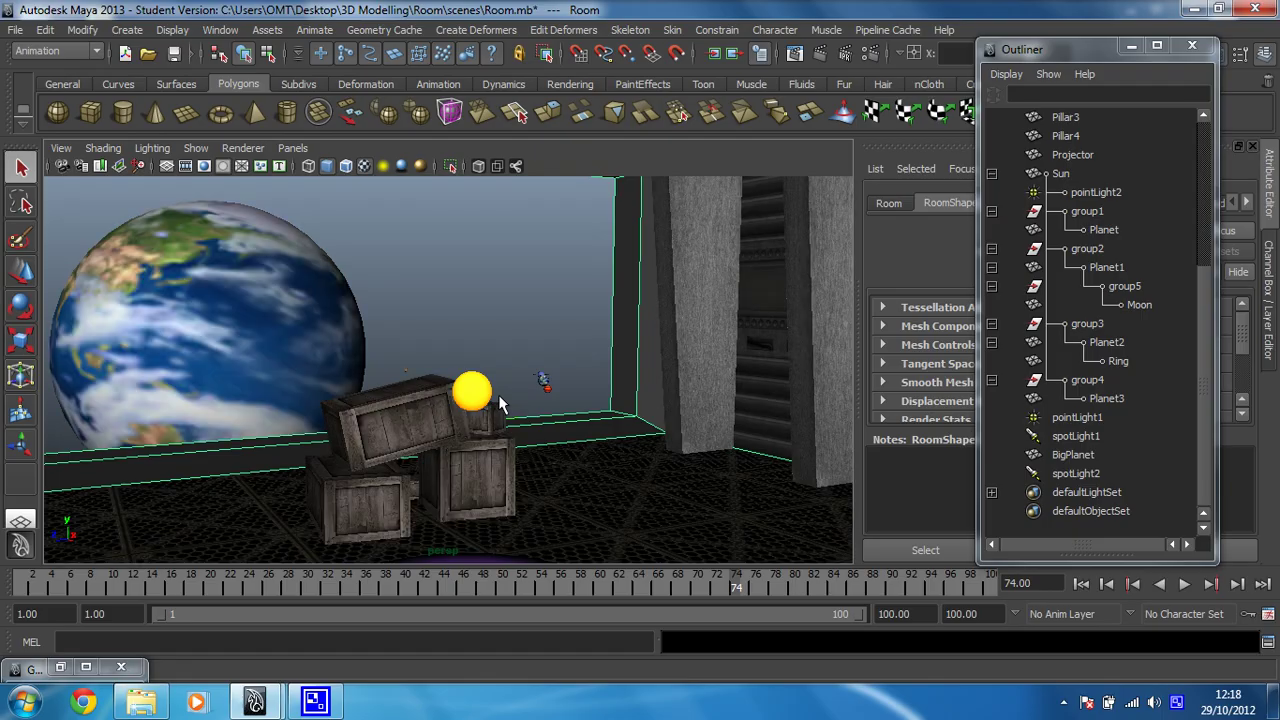
{"action": "key", "text": "7"}
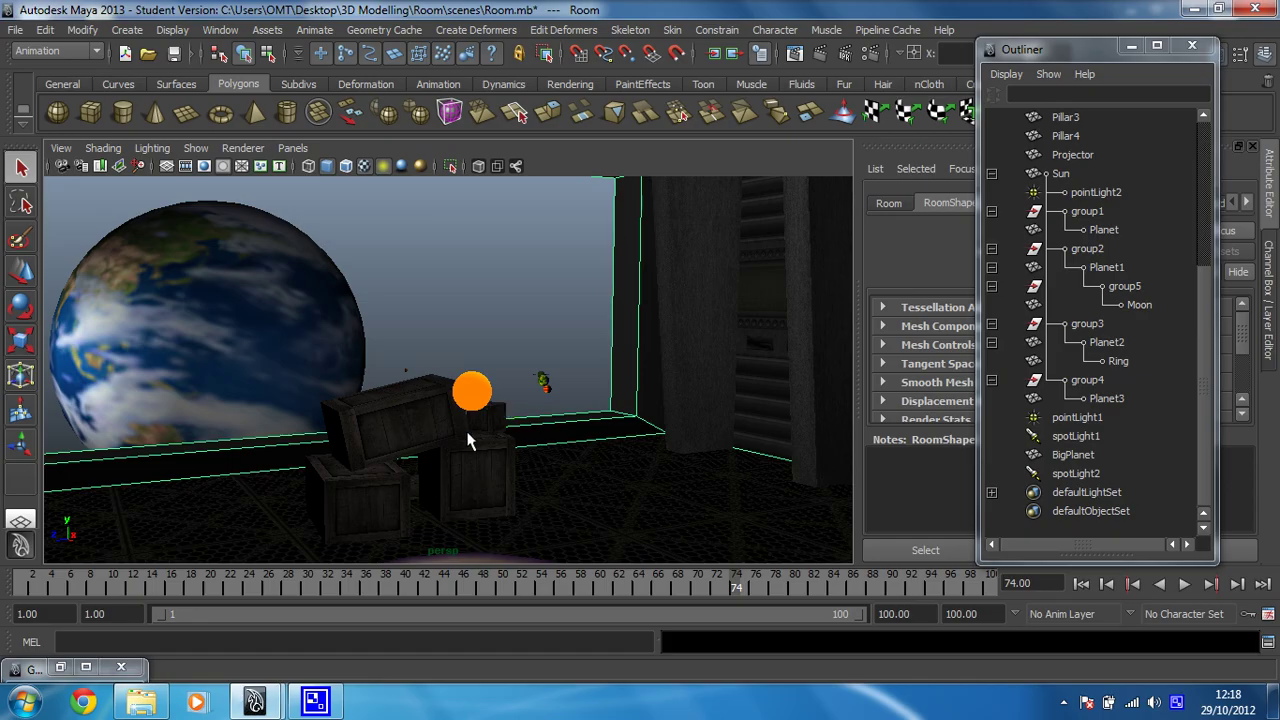
{"action": "middle_click_drag", "start_coordinate": [452, 400], "coordinate": [434, 393], "text": "alt"}
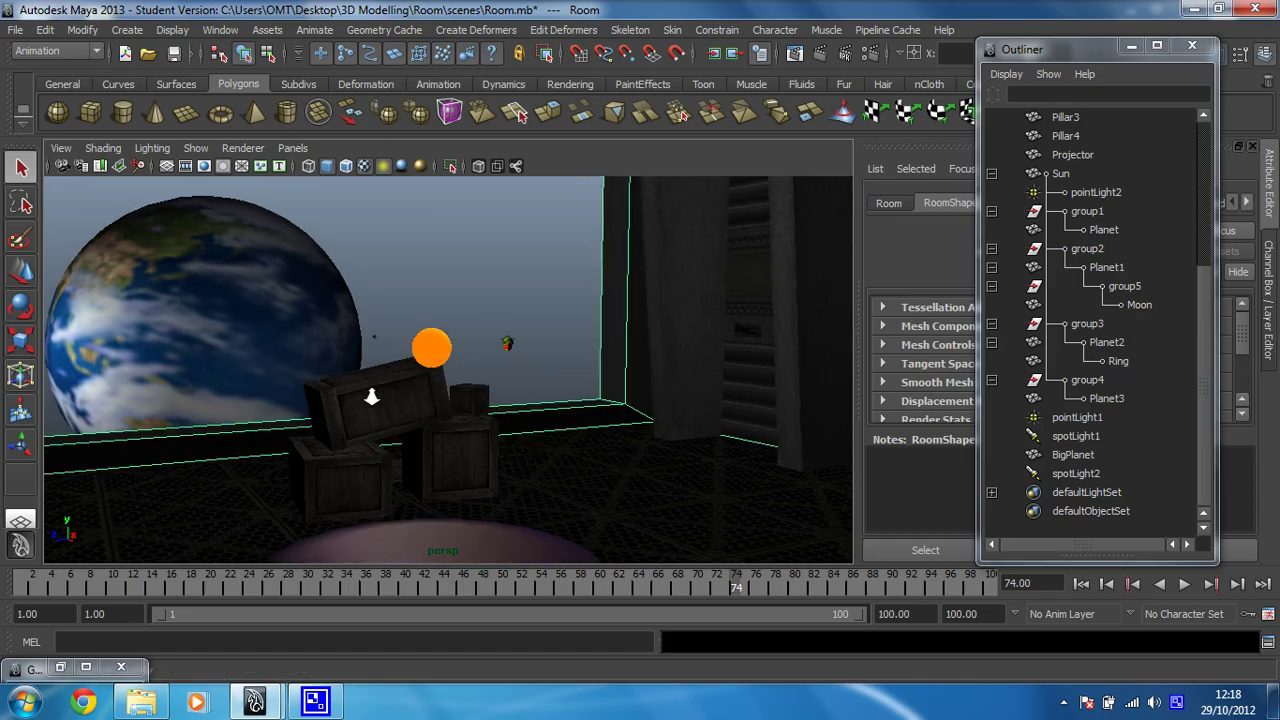
{"action": "right_click_drag", "start_coordinate": [434, 393], "coordinate": [460, 394], "text": "alt"}
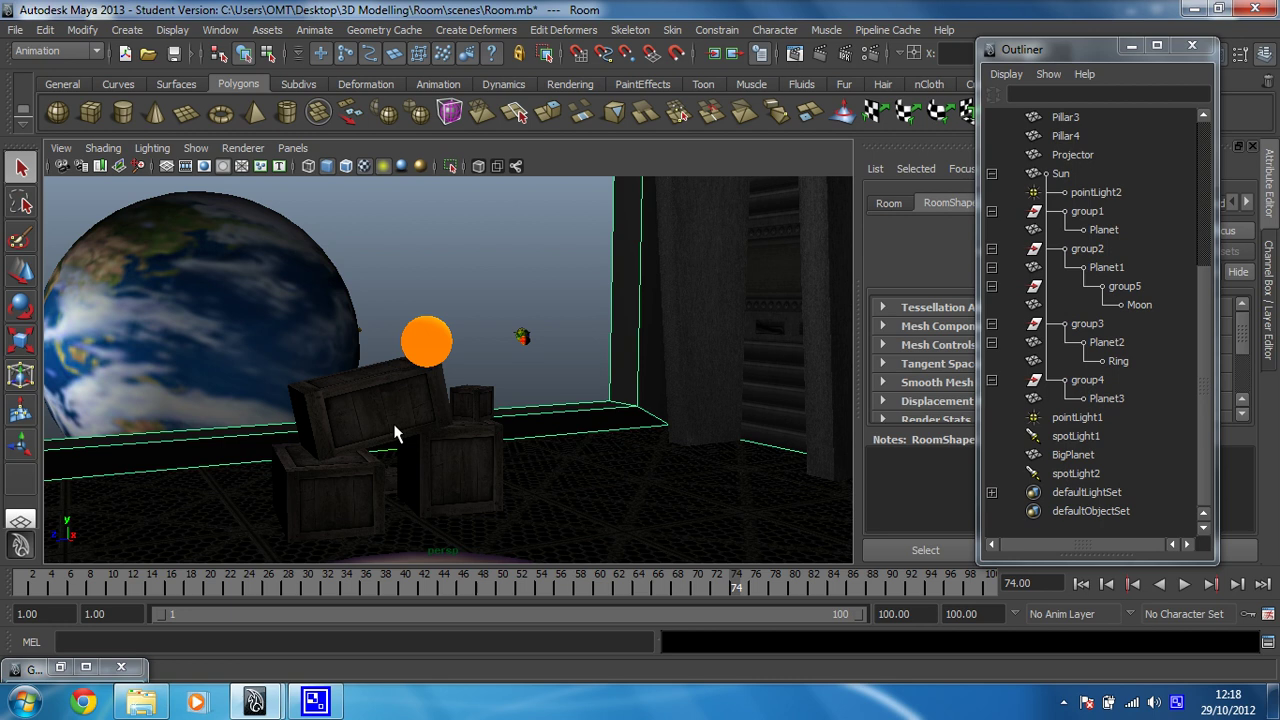
Return to frame 1 and frame the sun, planets and crates from a slightly higher angle.
{"action": "left_click", "coordinate": [22, 584]}
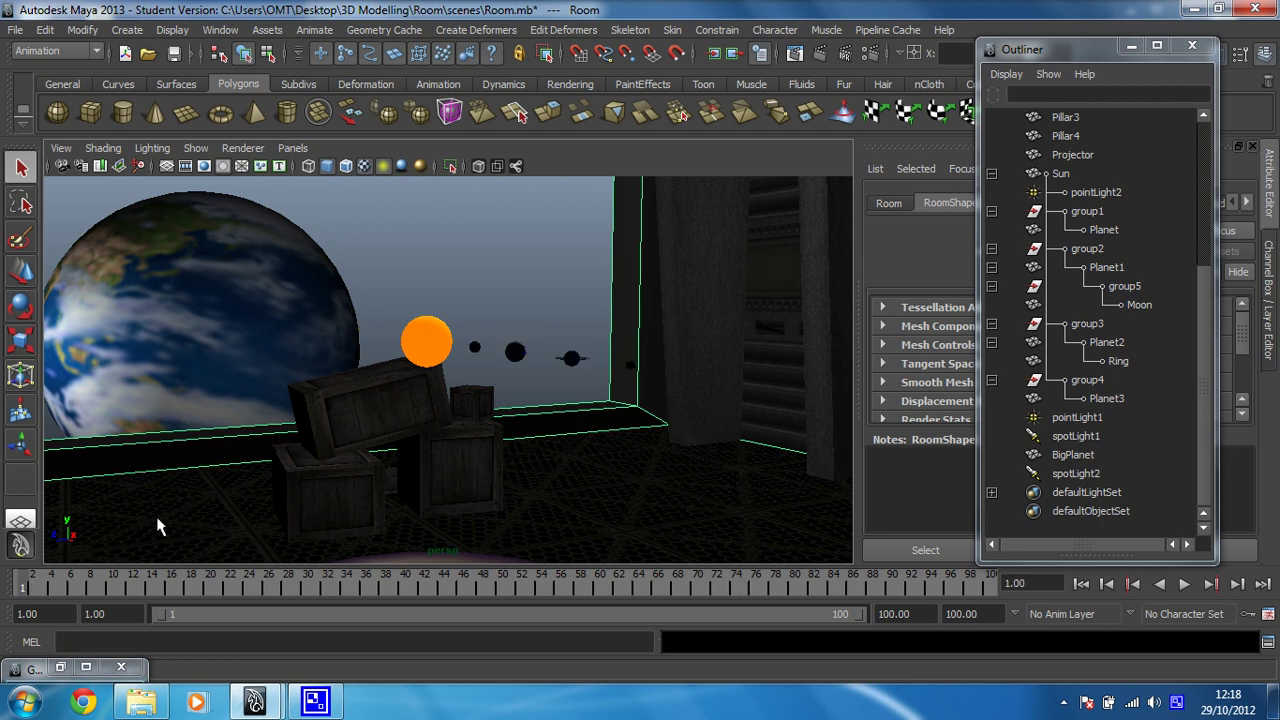
{"action": "left_click_drag", "start_coordinate": [283, 443], "coordinate": [292, 448], "text": "alt"}
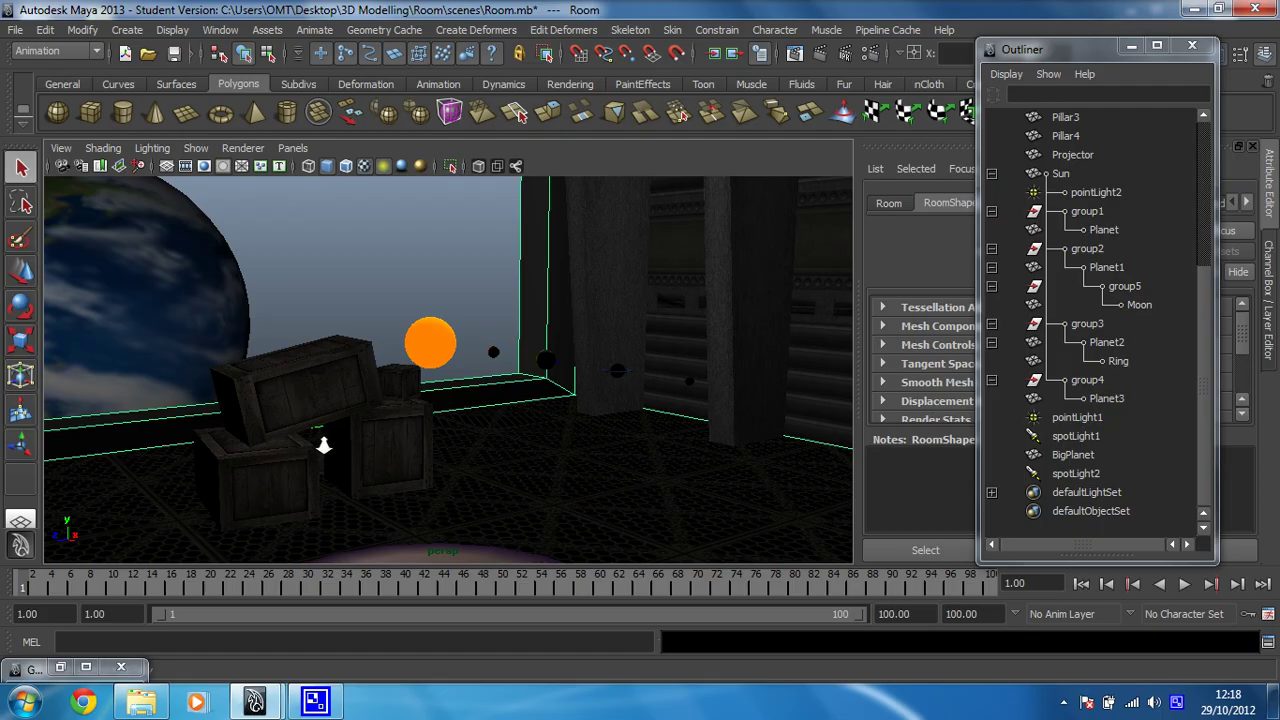
{"action": "left_click_drag", "start_coordinate": [297, 449], "coordinate": [308, 451], "text": "alt"}
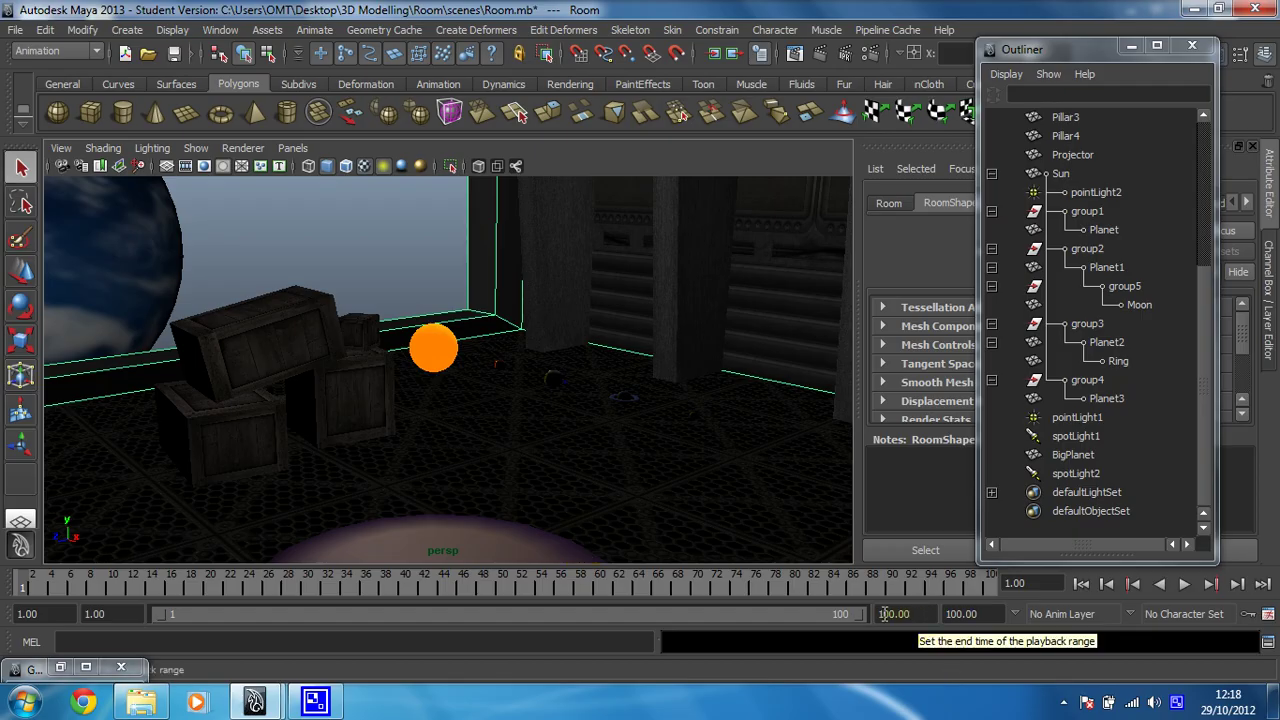
Extend the end time of the playback range to frame 250.
{"action": "left_click", "coordinate": [886, 613]}
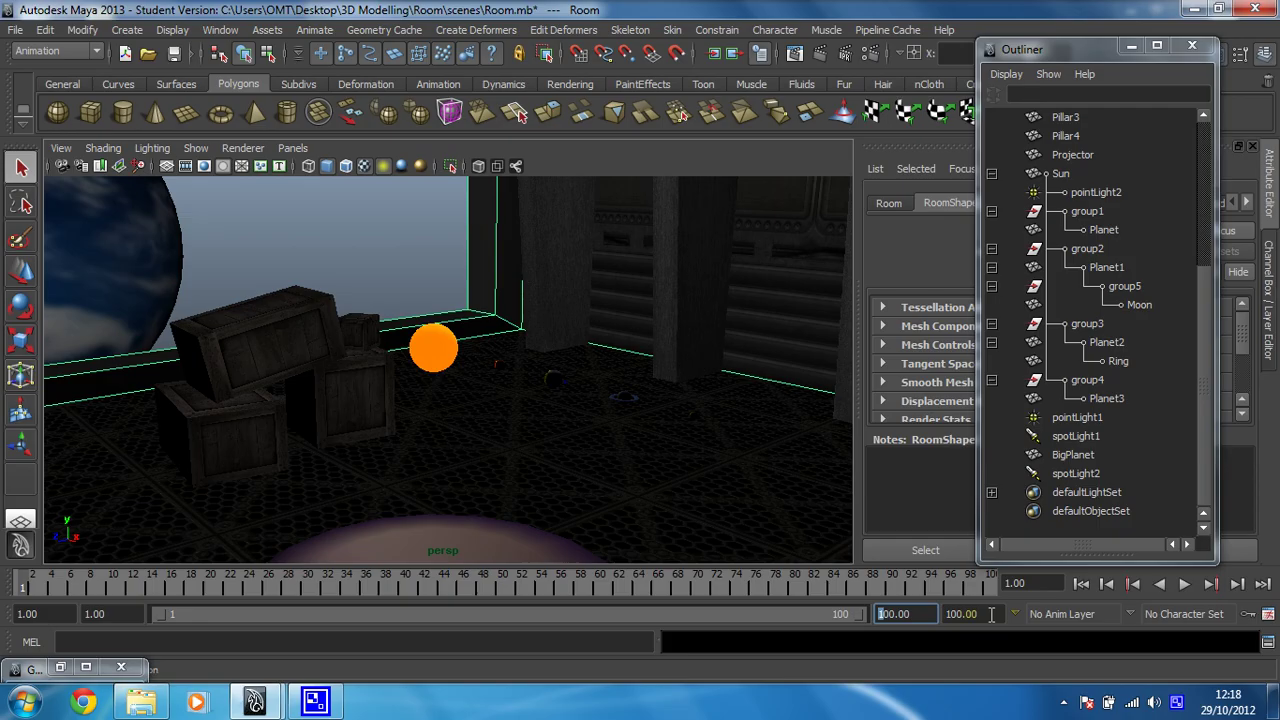
{"action": "type", "text": "2"}
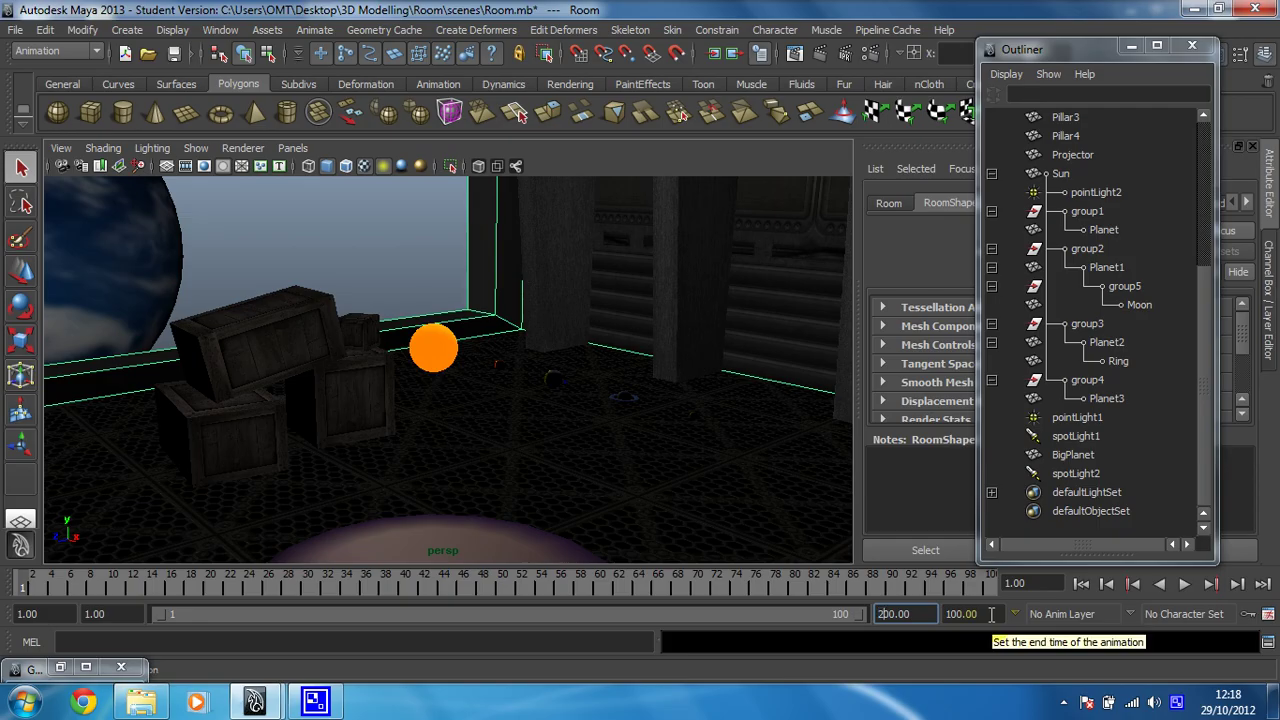
{"action": "type", "text": "5"}
{"action": "key", "text": "Return"}
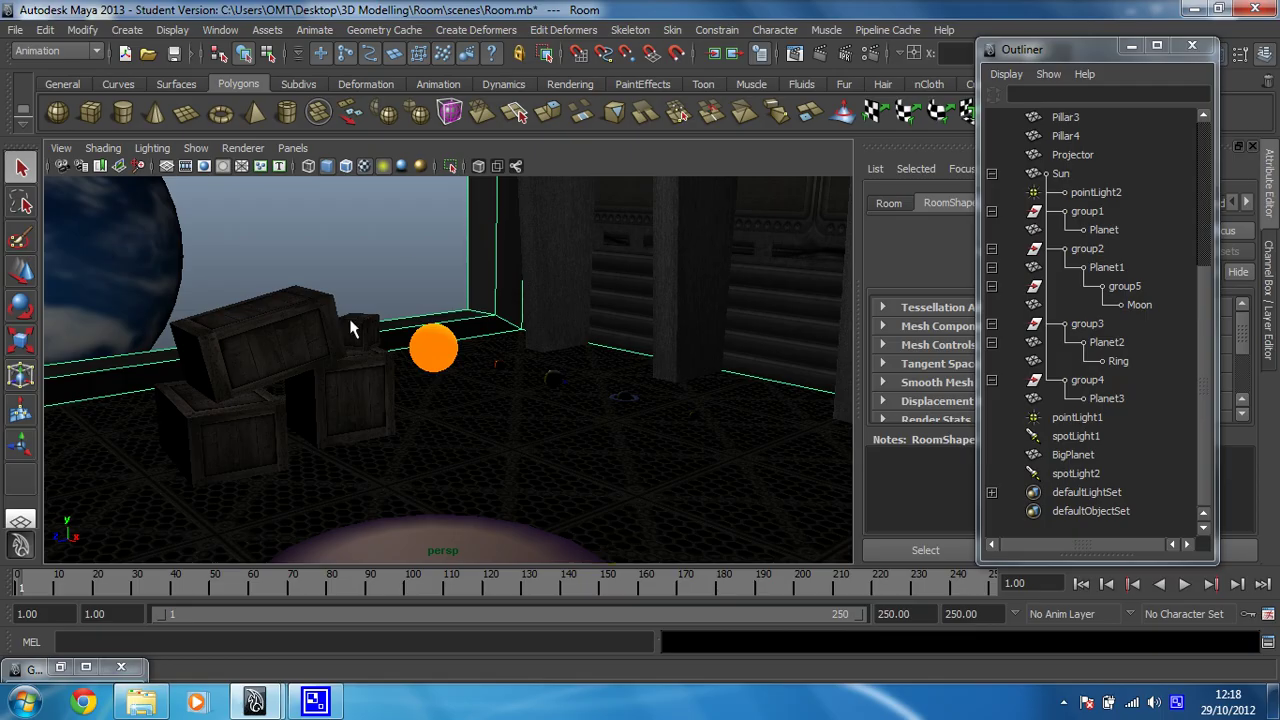
Open the Playblast options and set the encoding to IYUV codec.
{"action": "right_click", "coordinate": [591, 587]}
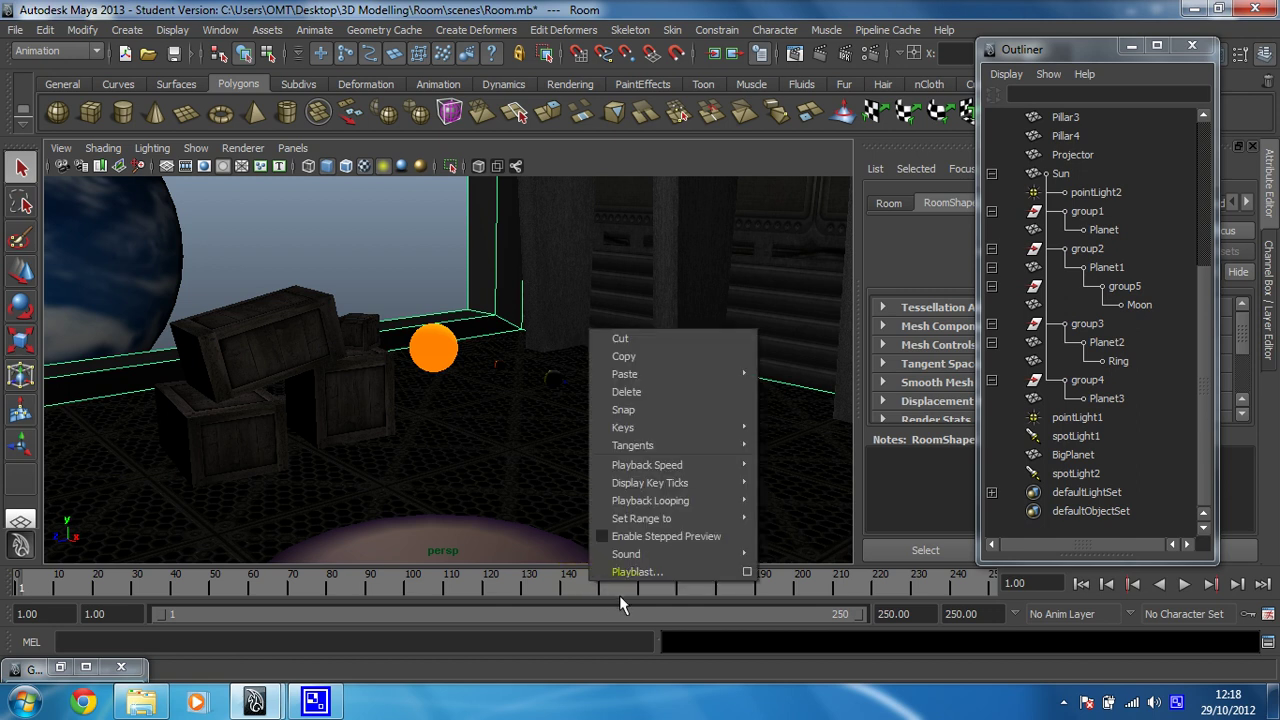
{"action": "left_click", "coordinate": [638, 572]}
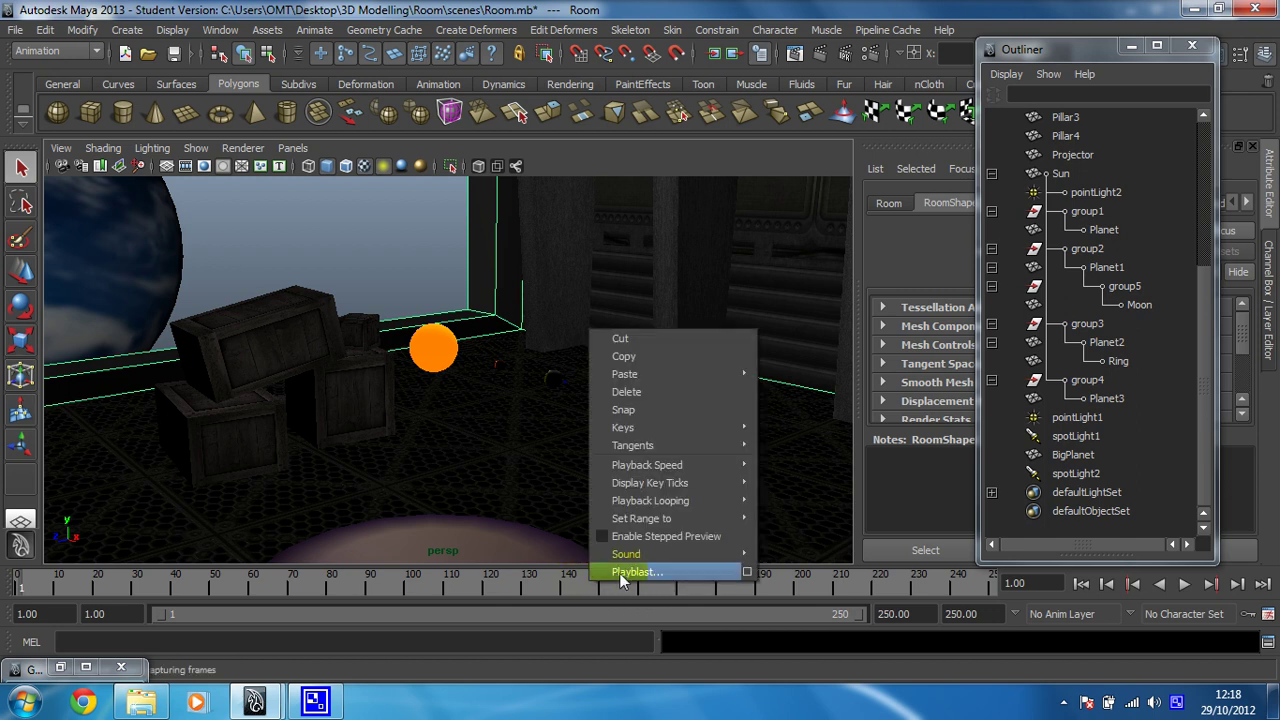
{"action": "left_click", "coordinate": [748, 572]}
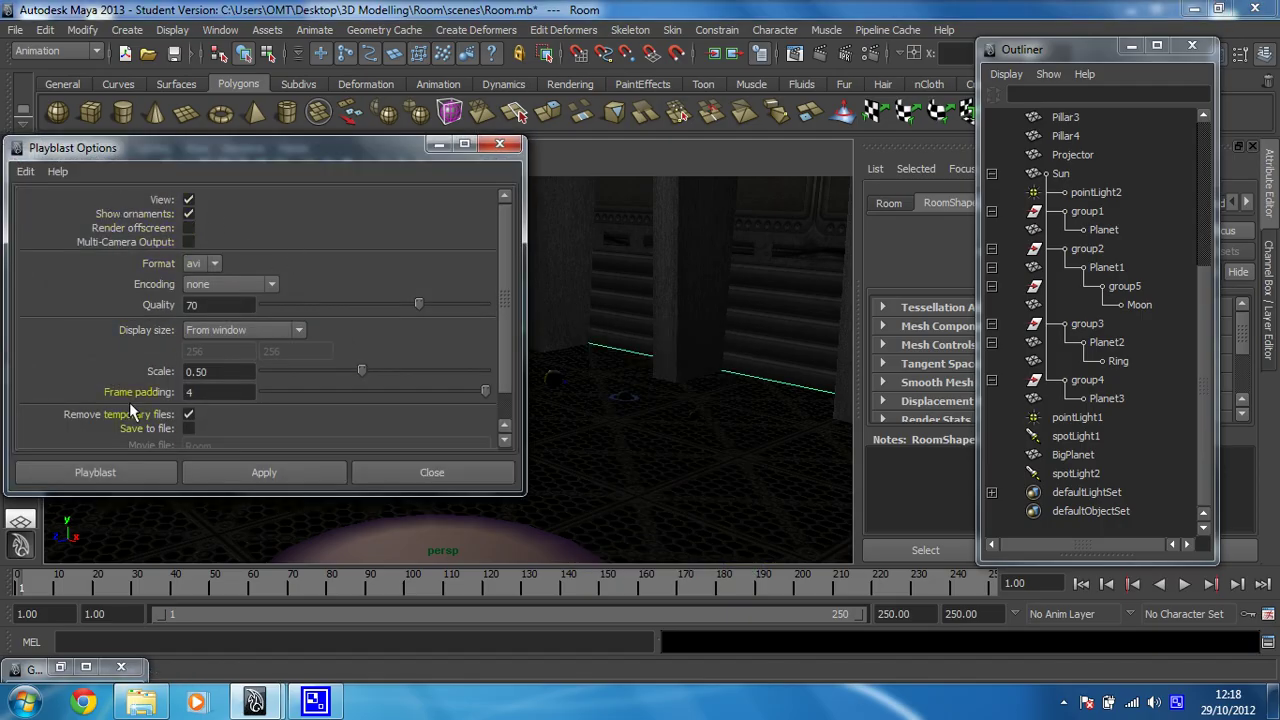
{"action": "left_click", "coordinate": [264, 286]}
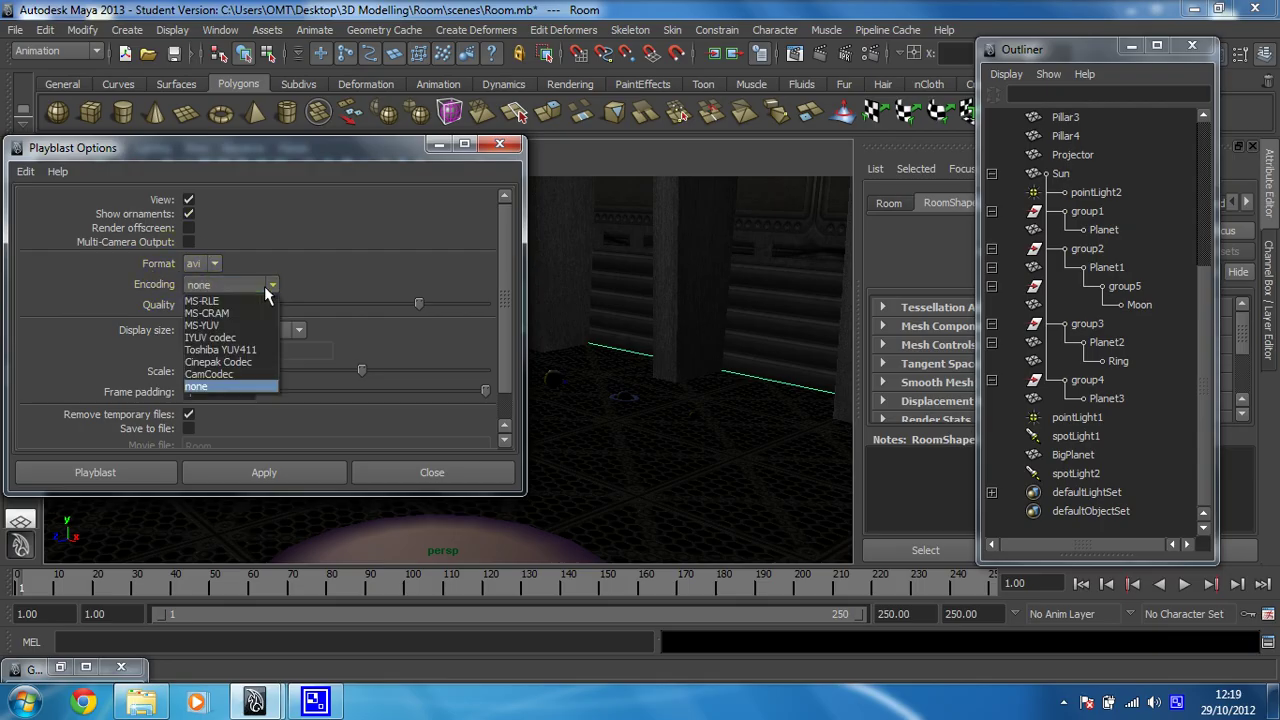
{"action": "left_click", "coordinate": [230, 340]}
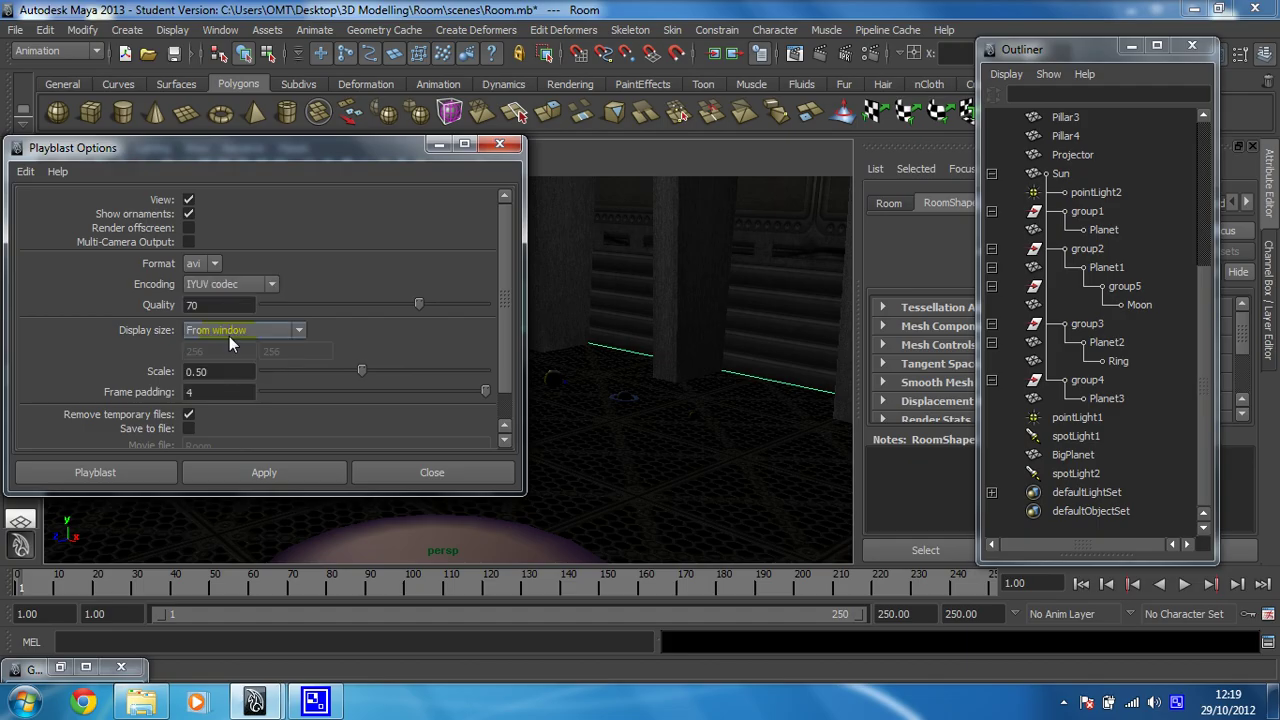
Set the playblast scale to 0.80 and generate the playblast.
{"action": "left_click_drag", "start_coordinate": [218, 372], "coordinate": [132, 368]}
{"action": "type", "text": "0.8"}
{"action": "key", "text": "Return"}
{"action": "left_click_drag", "start_coordinate": [512, 287], "coordinate": [519, 331]}
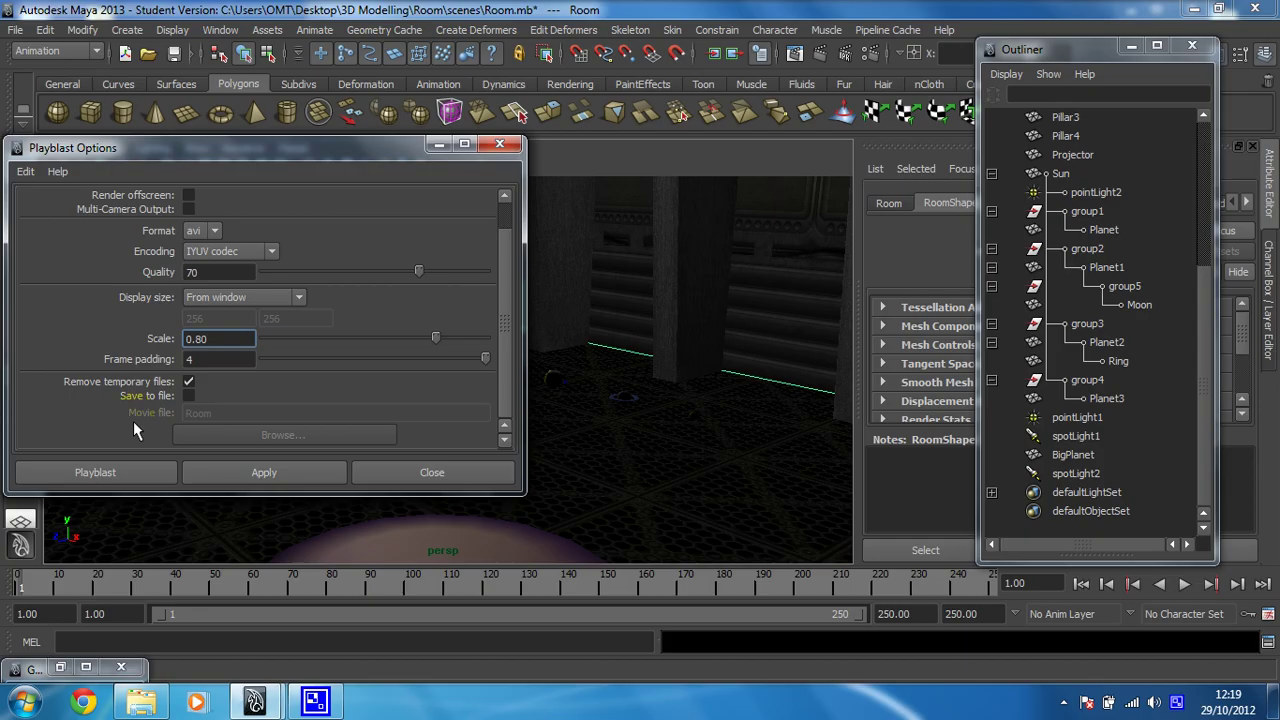
{"action": "scroll", "coordinate": [500, 295], "scroll_direction": "up", "scroll_amount": 2}
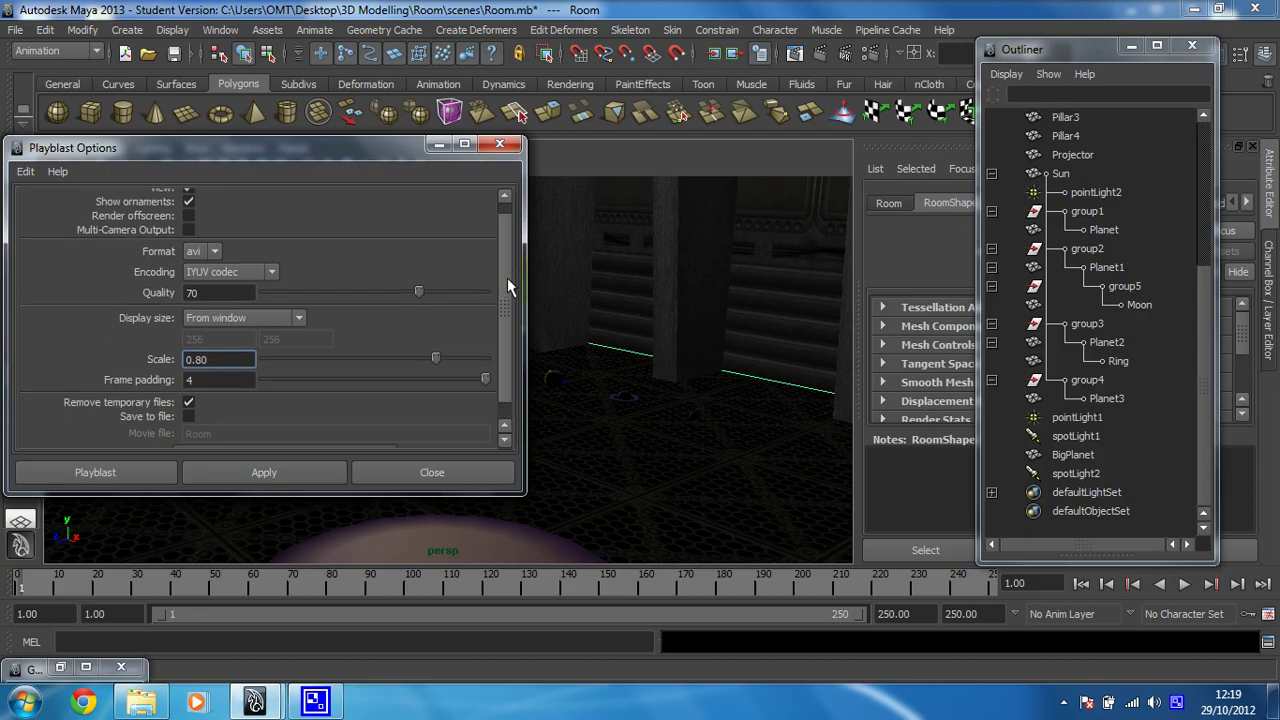
{"action": "left_click", "coordinate": [70, 477]}
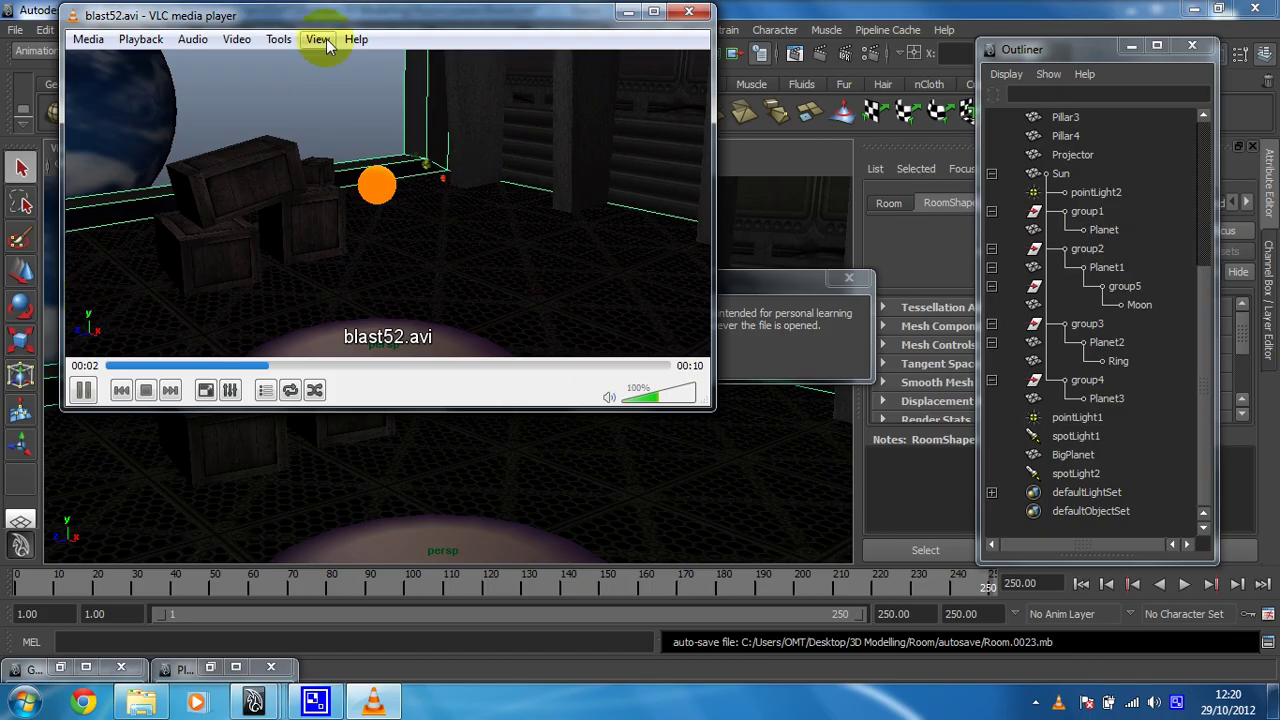
Watch the playblast video again in VLC media player and close the player.
{"action": "left_click_drag", "start_coordinate": [322, 14], "coordinate": [407, 64]}
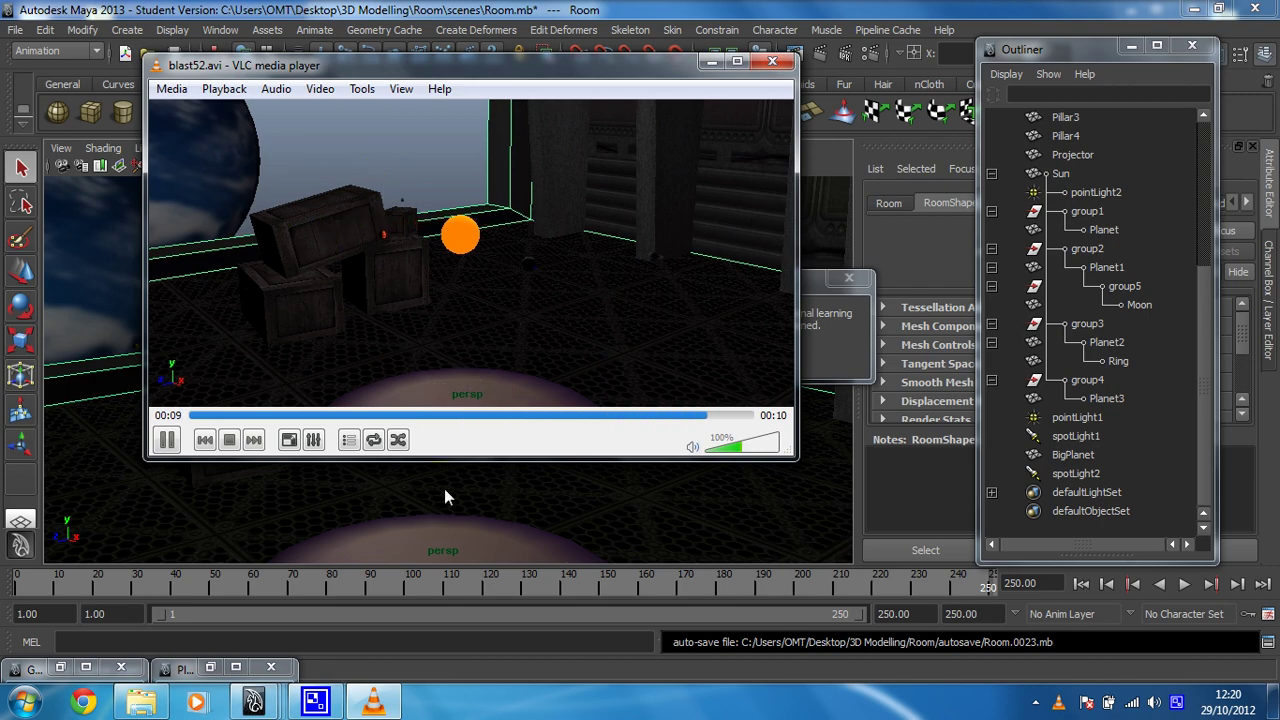
{"action": "left_click", "coordinate": [256, 462]}
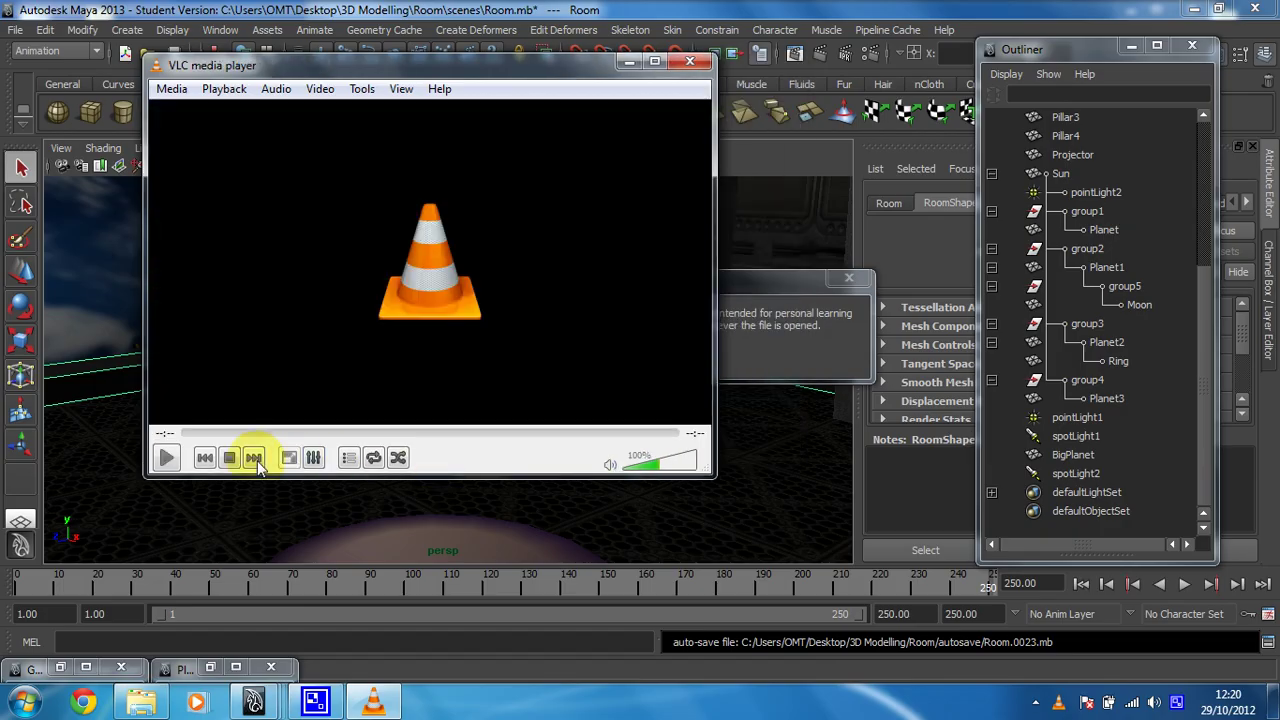
{"action": "left_click", "coordinate": [170, 457]}
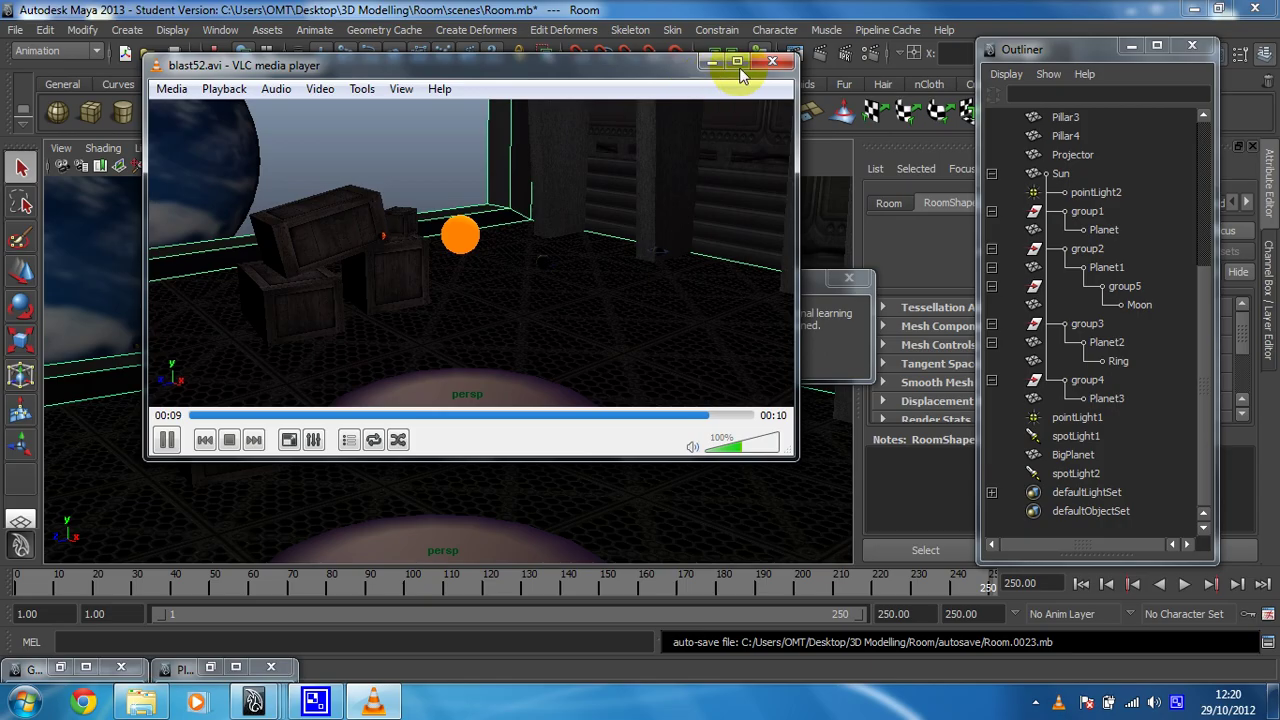
{"action": "left_click", "coordinate": [770, 63]}
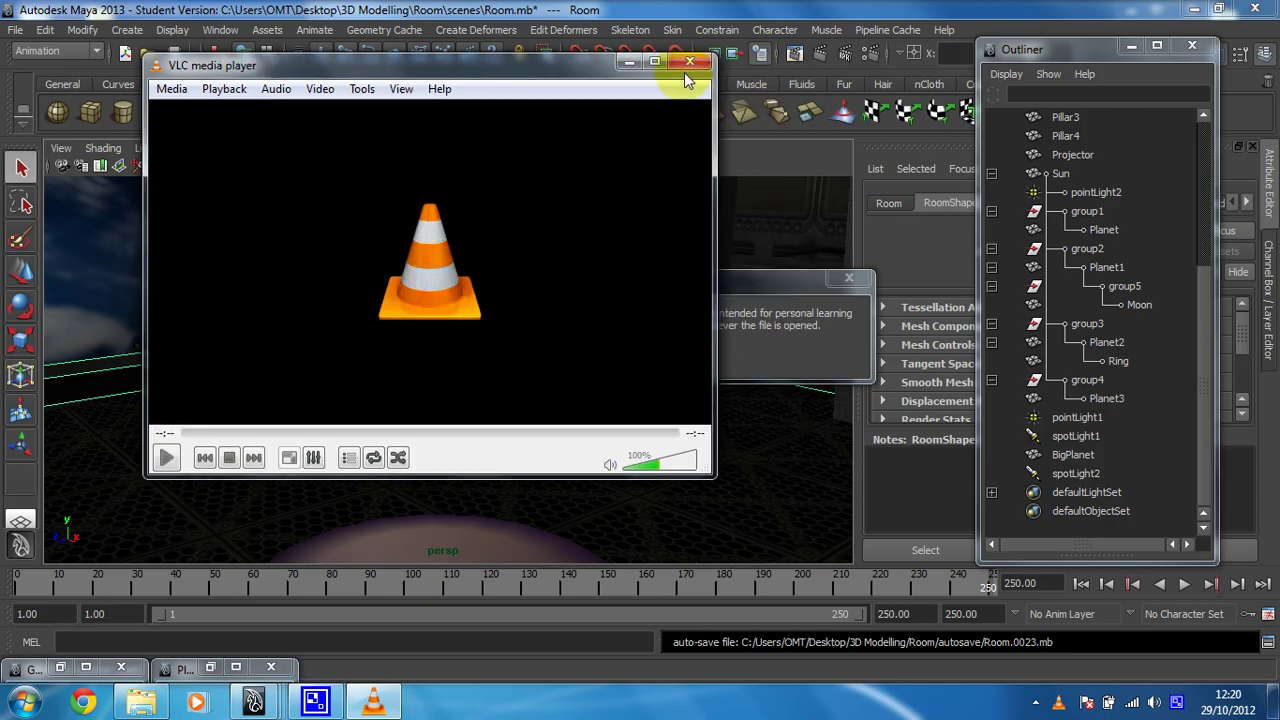
{"action": "left_click", "coordinate": [686, 66]}
{"action": "left_click", "coordinate": [592, 359]}
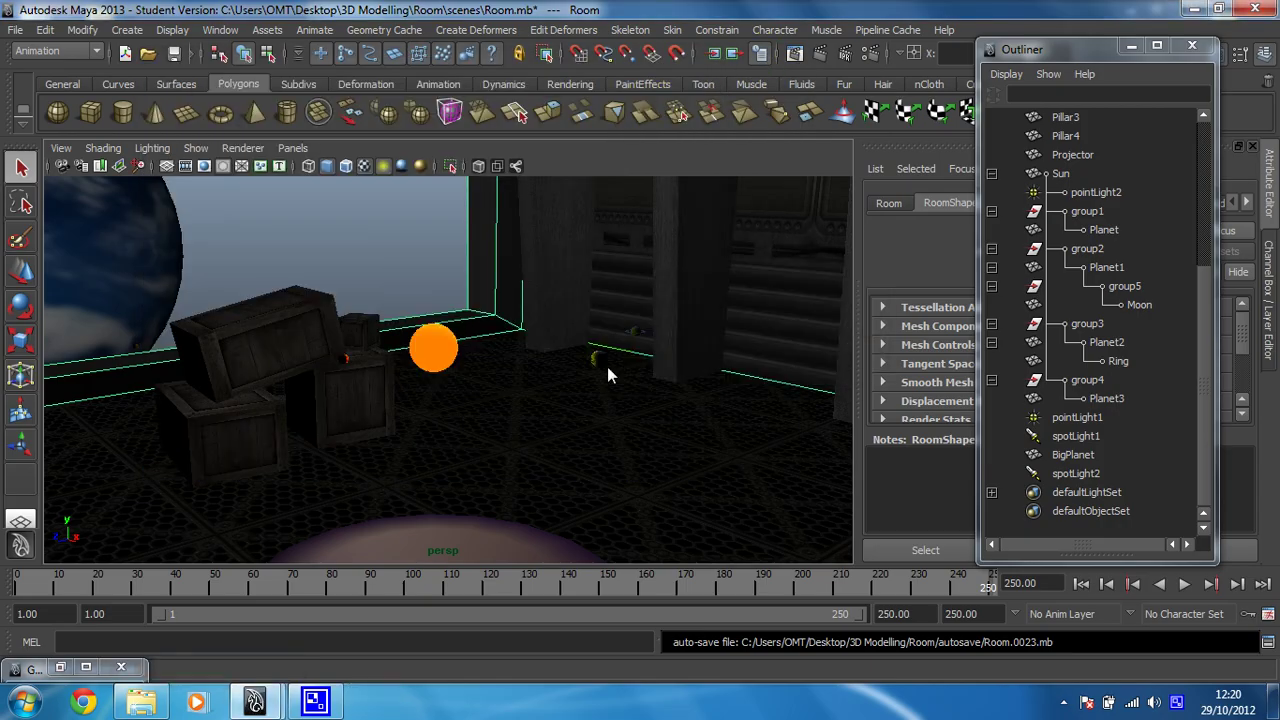